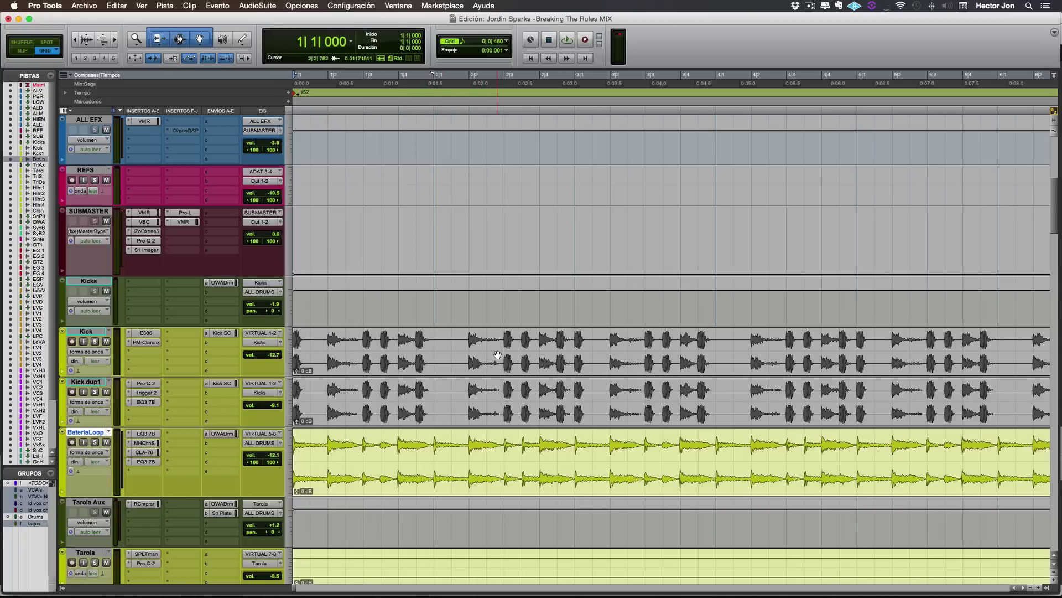
Play the song's intro from the beginning with the timeline widened to about eleven bars.
scroll(498, 354, "down", 3)
key("r")
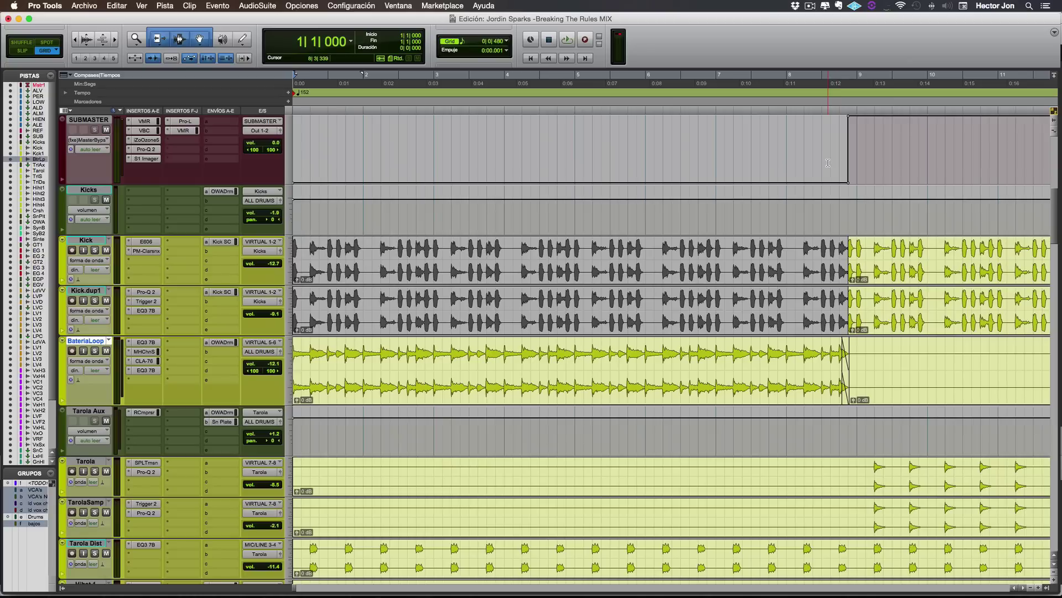
key("space")
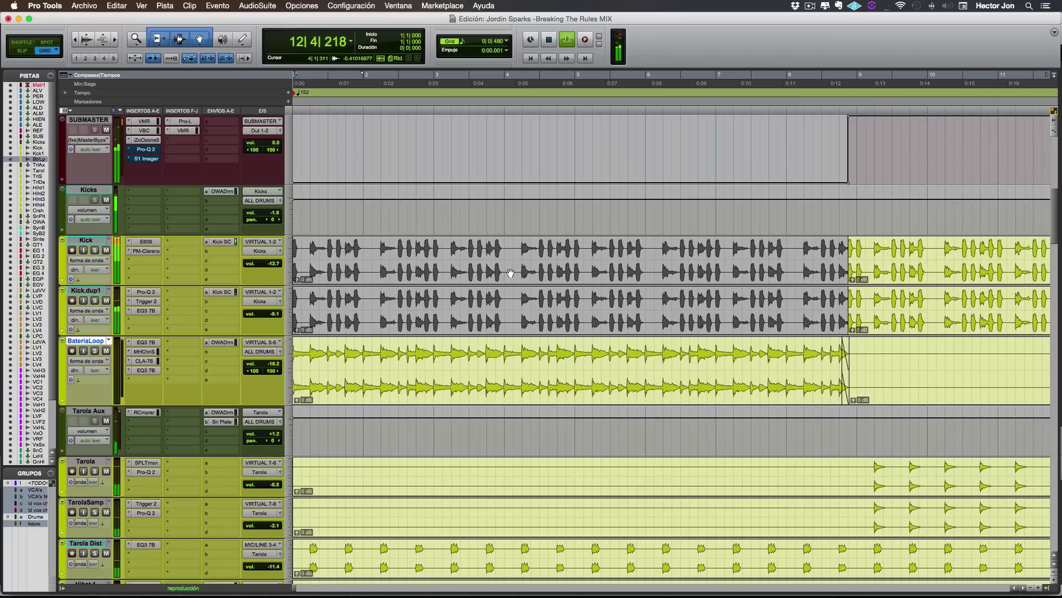
key("space")
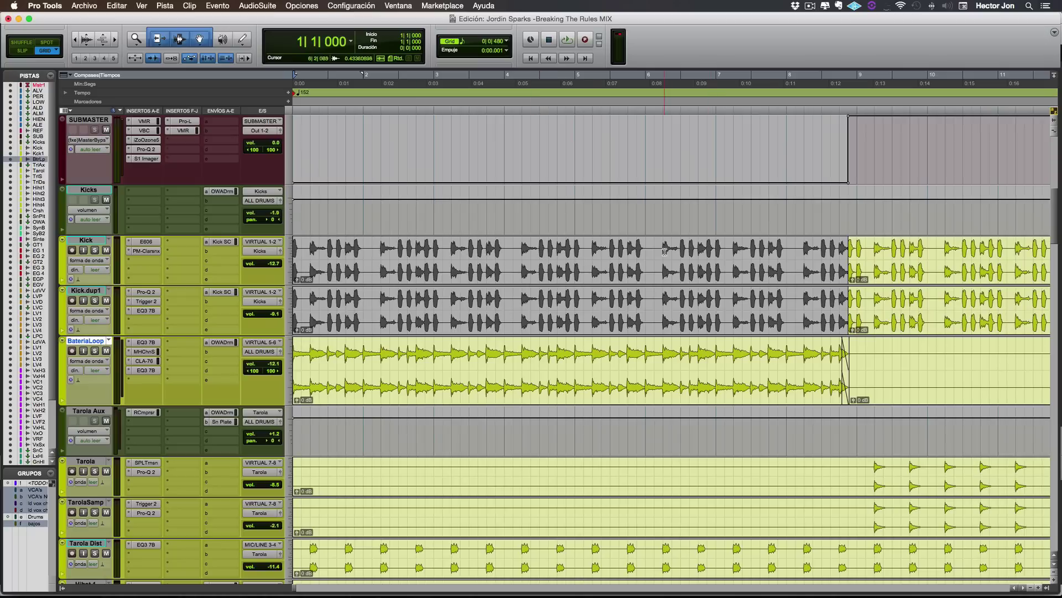
Open the Pro-Q 2 equalizer on the SUBMASTER track and examine its Low Cut and High Cut bands.
scroll(710, 304, "down", 3)
scroll(661, 251, "up", 5)
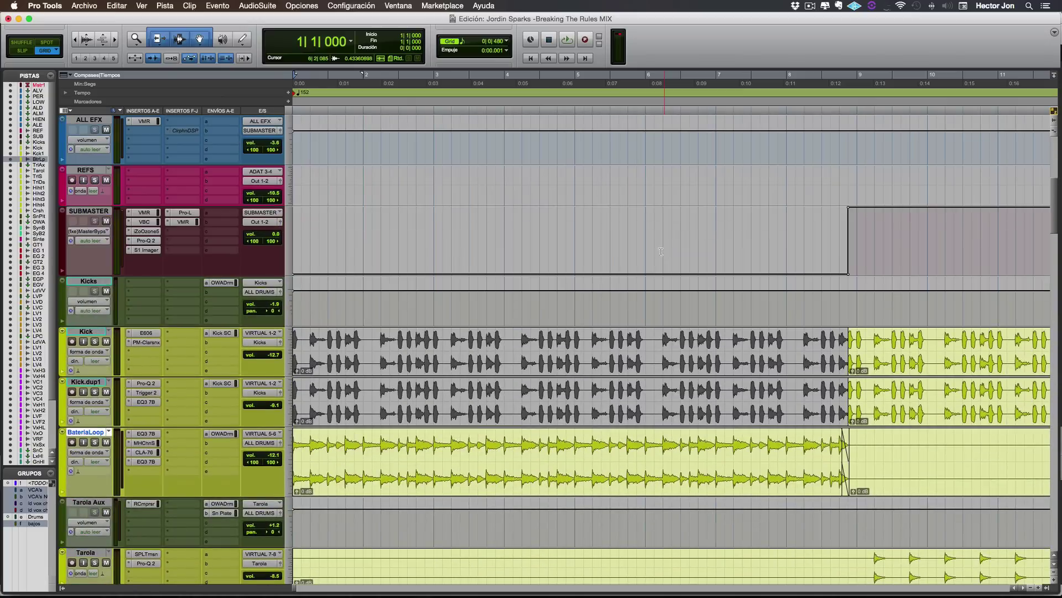
left_click(155, 242)
left_click_drag(535, 200, 535, 174)
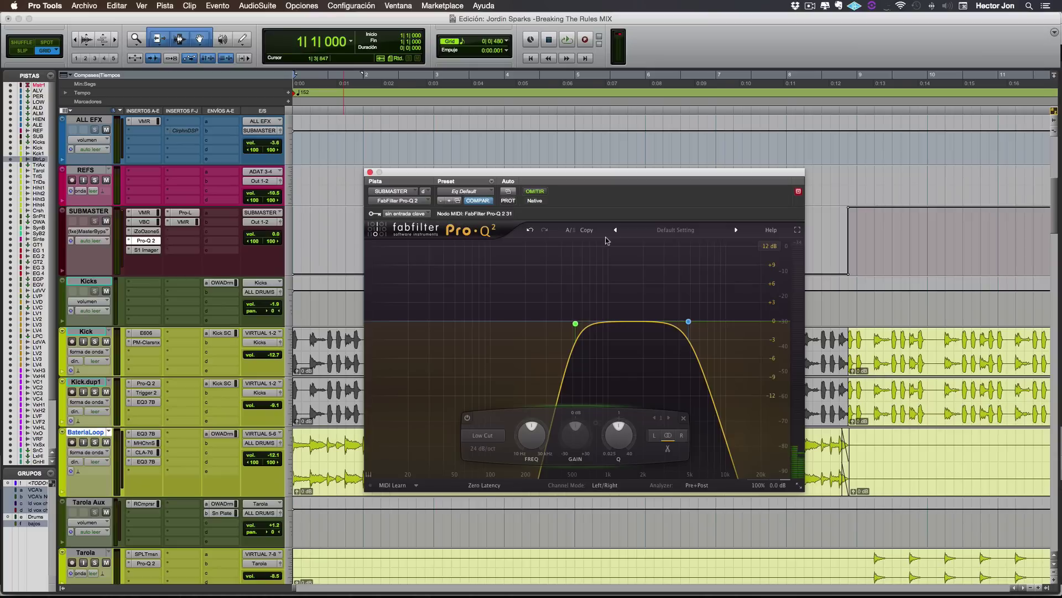
left_click(575, 323)
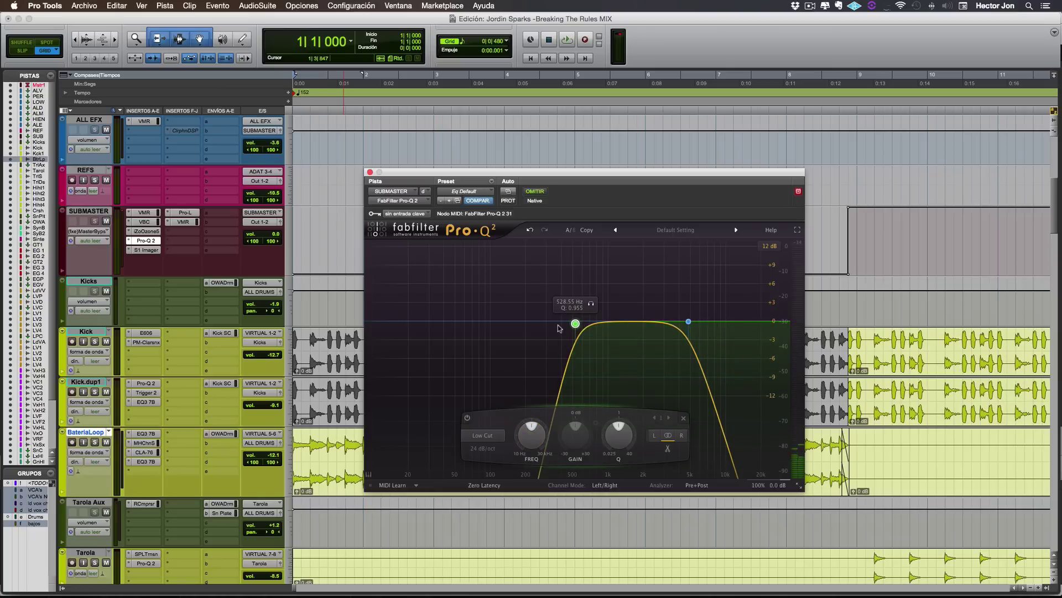
left_click(689, 321)
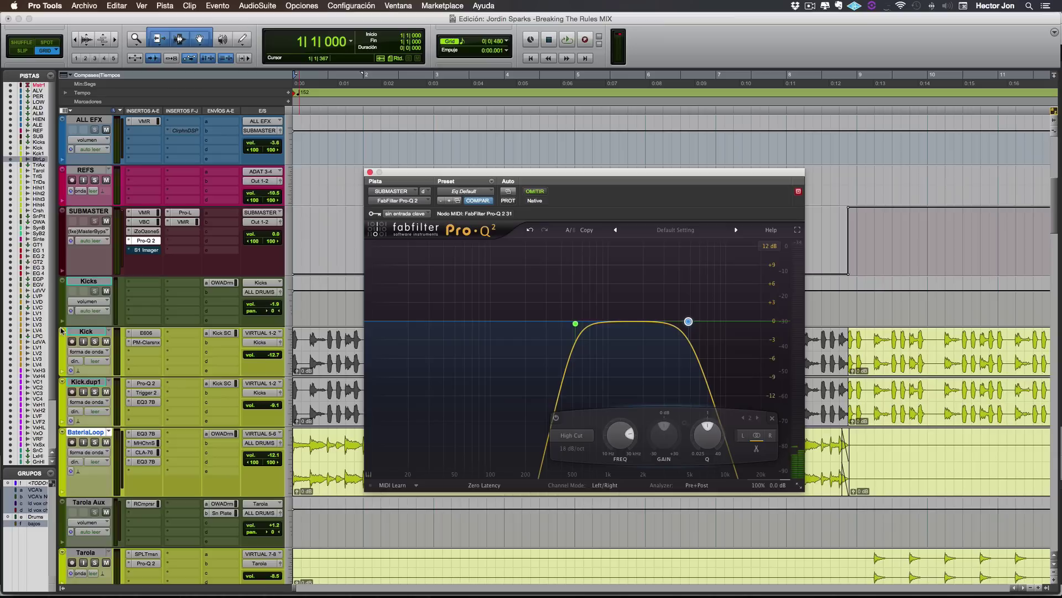
Turn SUBMASTER automation off and compare the intro's playback with Pro-Q 2 active and bypassed.
left_click(88, 240)
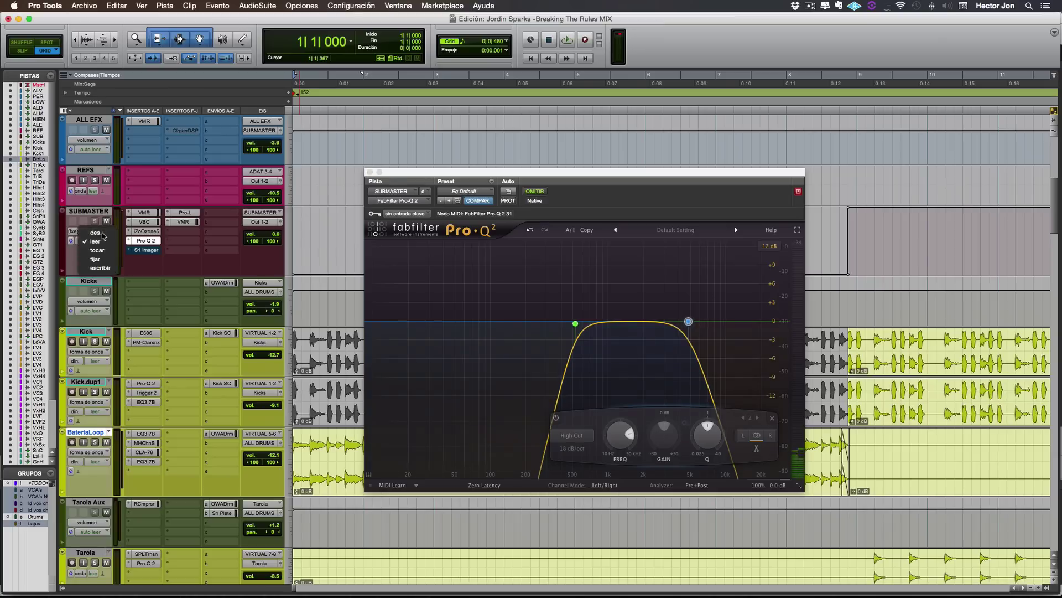
left_click(103, 237)
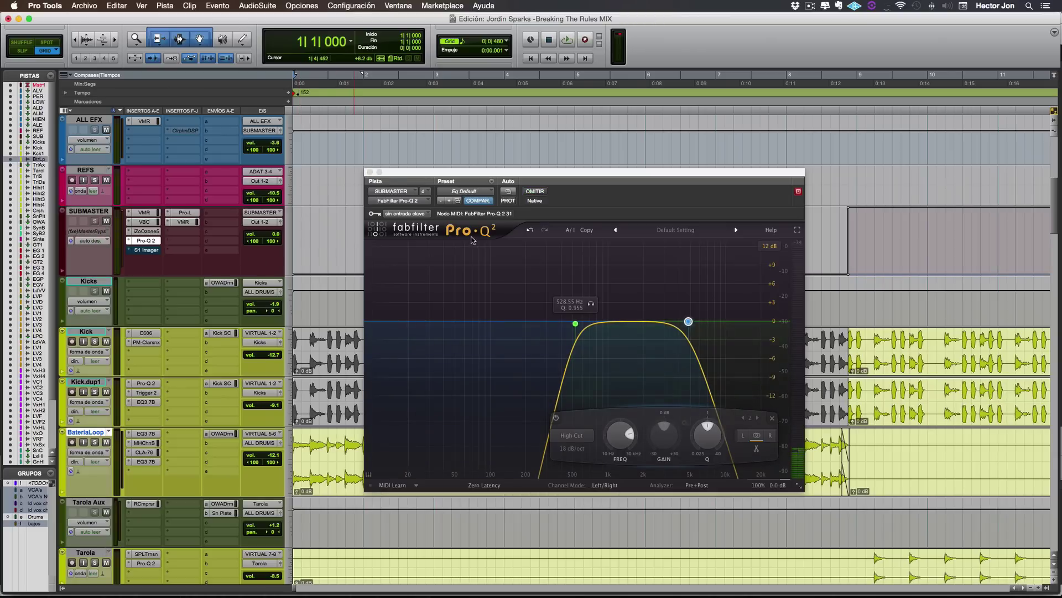
key("space")
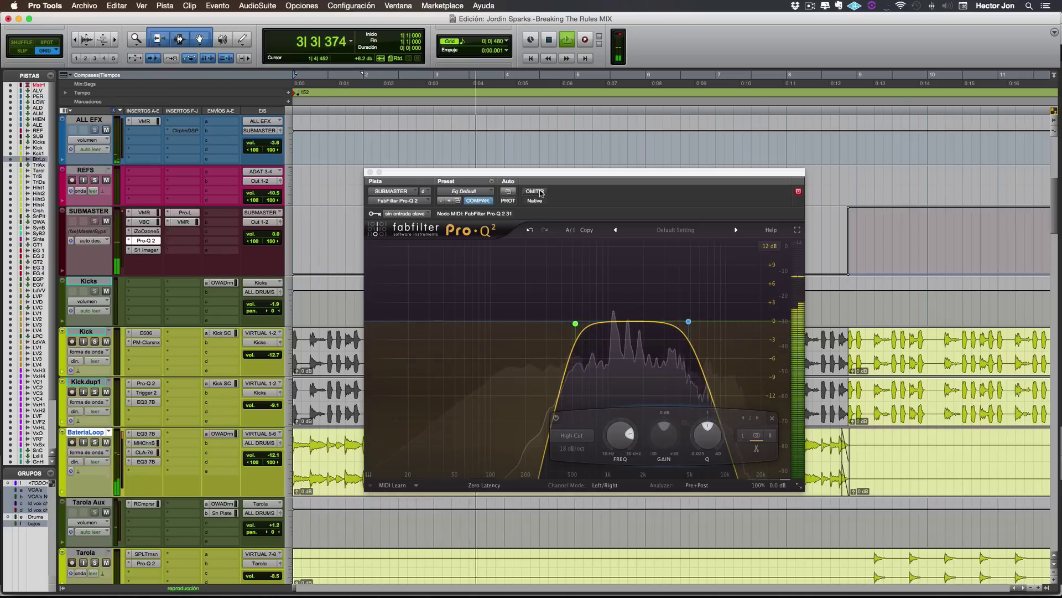
left_click(534, 191)
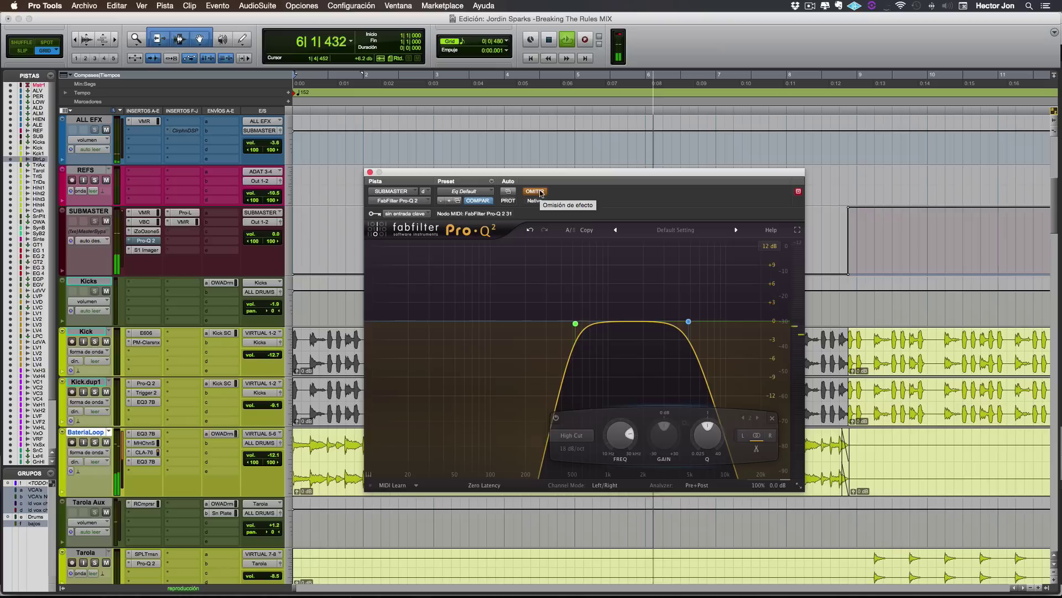
key("space")
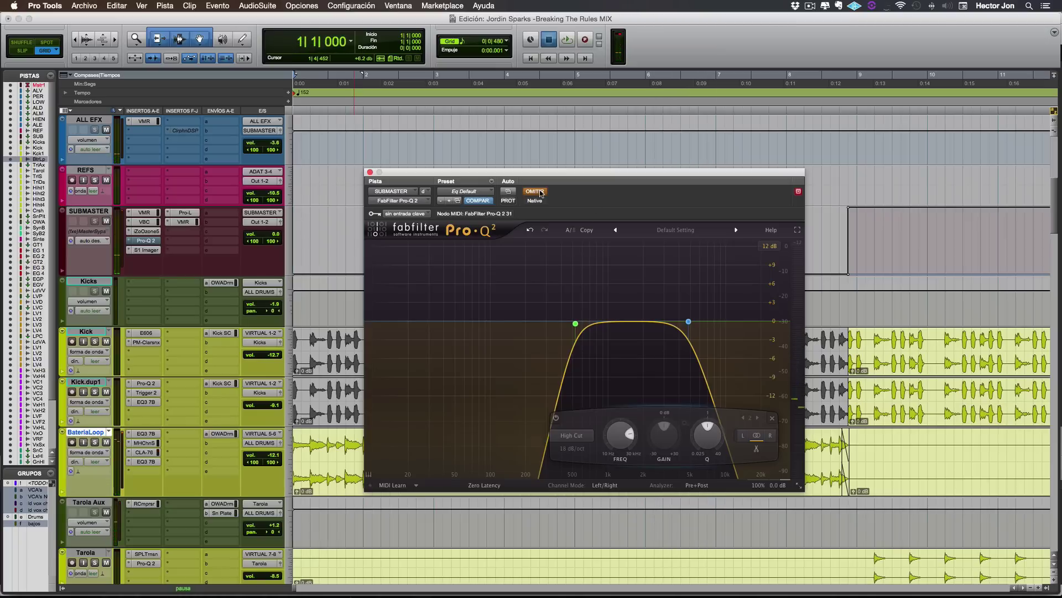
key("space")
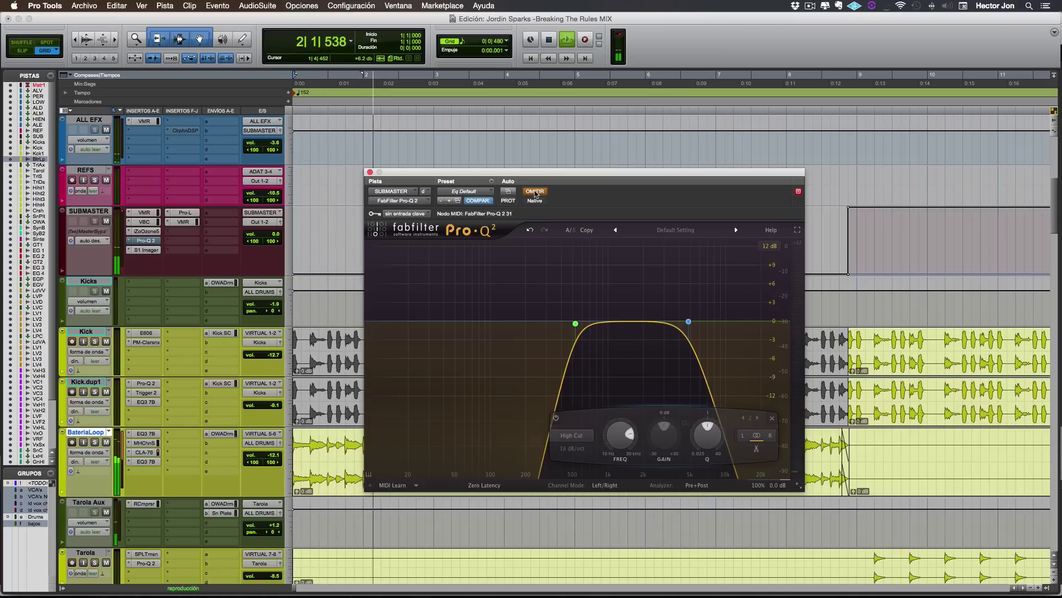
left_click(535, 191)
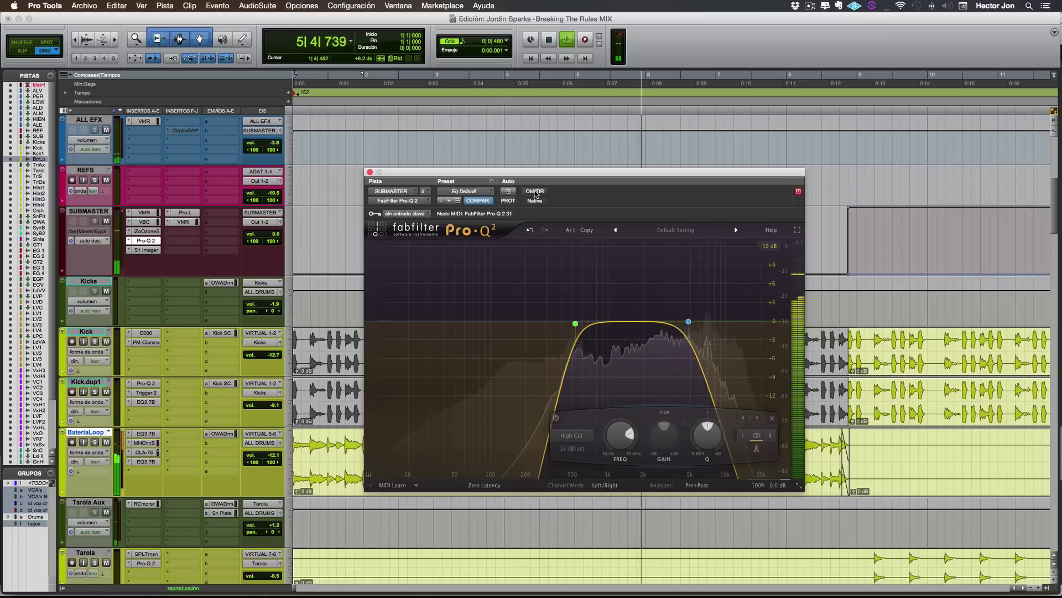
key("space")
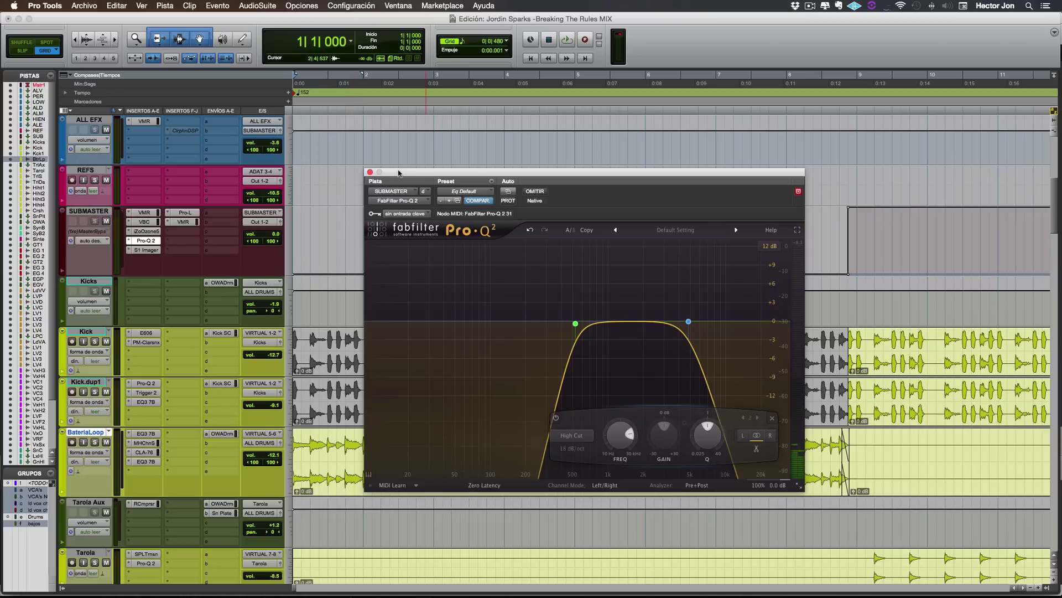
Reopen the SUBMASTER's Pro-Q 2 and set the track's automation mode to read (leer).
left_click(370, 173)
left_click(154, 241)
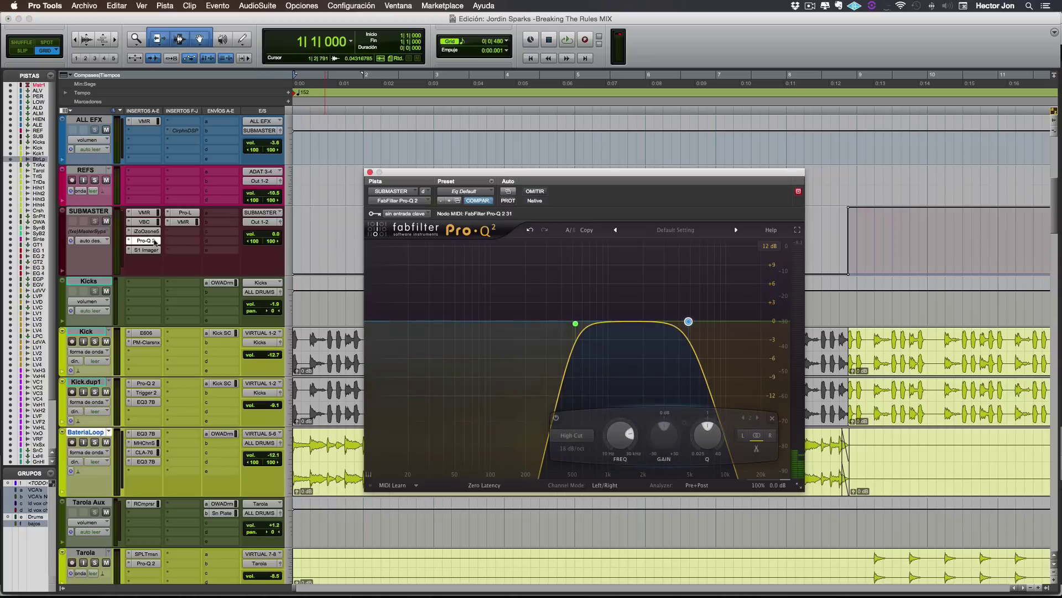
left_click(93, 241)
left_click(101, 254)
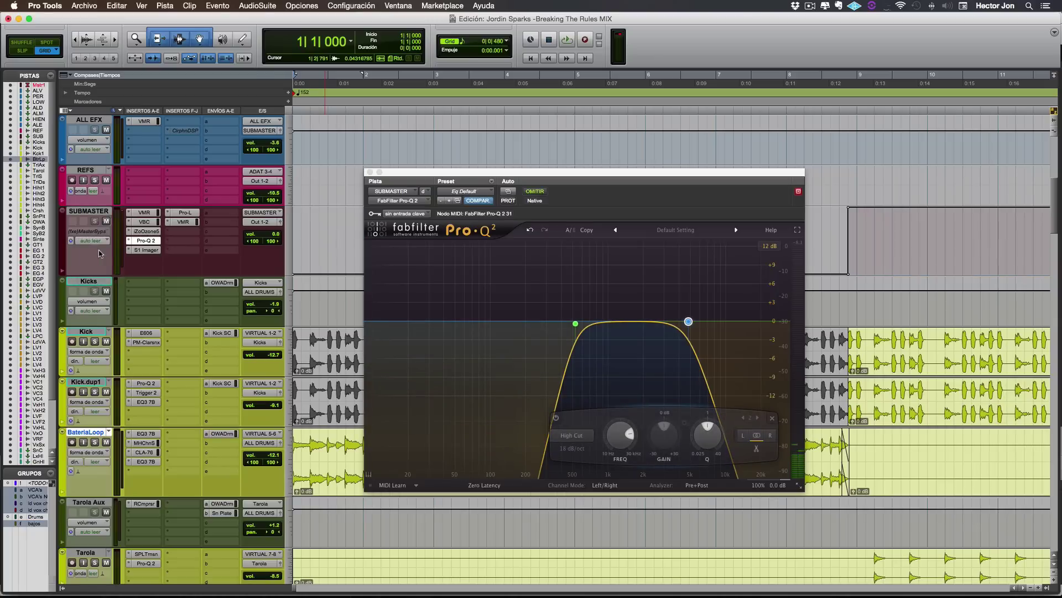
Open the SUBMASTER's S1 Imager, turn the track's automation off and reset the stereo width to 1.00.
left_click(154, 250)
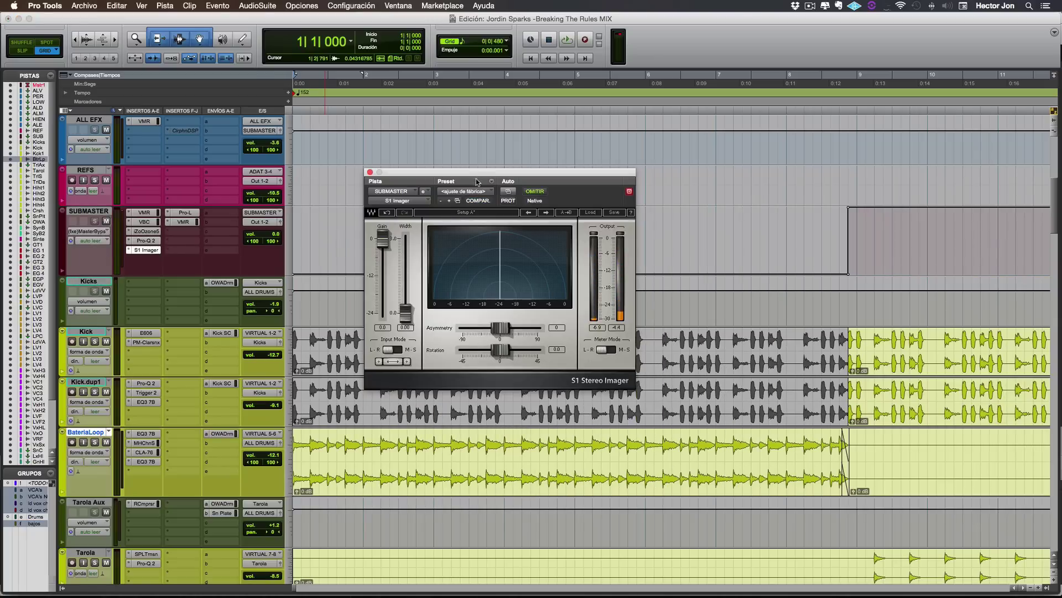
left_click_drag(480, 177, 539, 181)
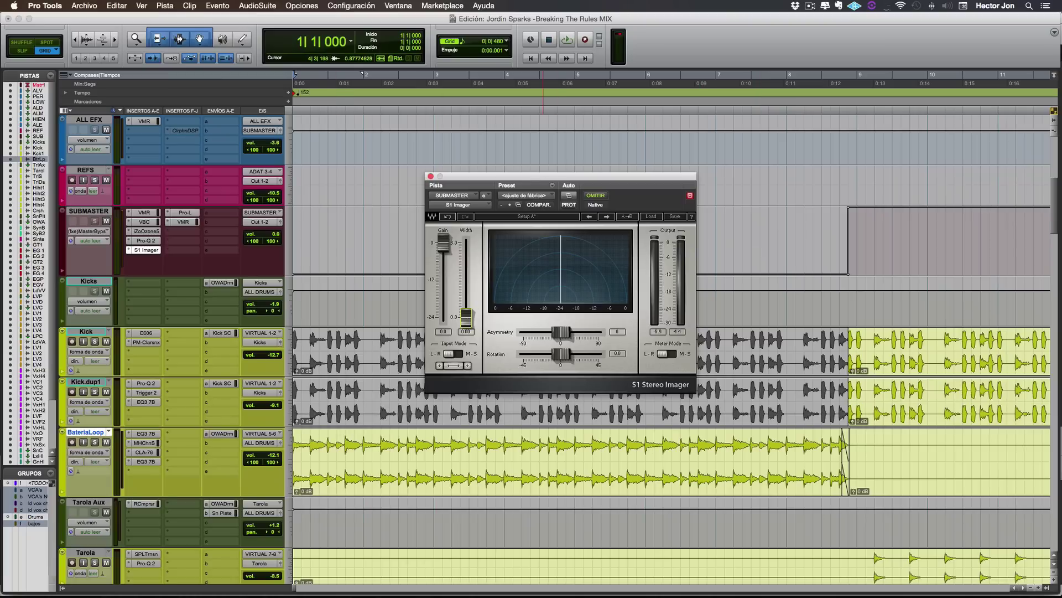
left_click_drag(466, 317, 467, 271)
left_click(91, 241)
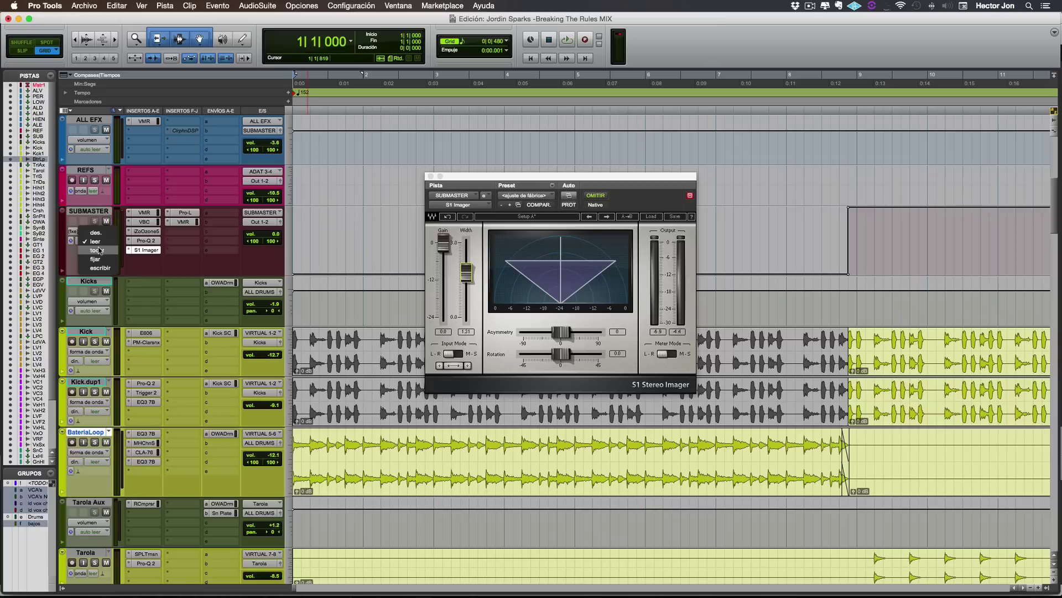
left_click(95, 233)
left_click(466, 272, "alt")
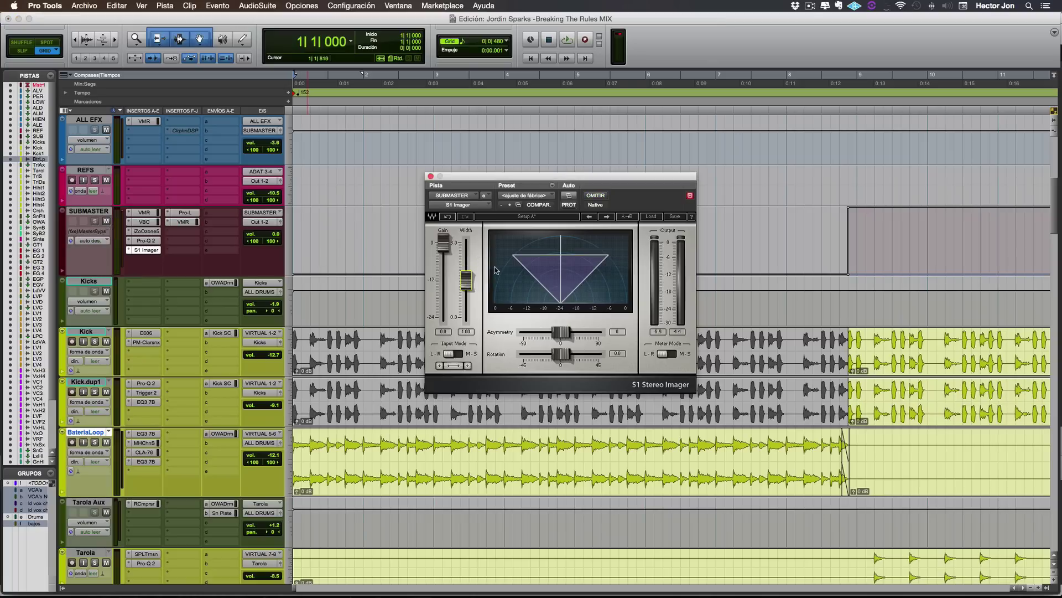
Play the intro while reducing the S1 Imager width to 0.00, and close the plug-in after stopping playback.
key("space")
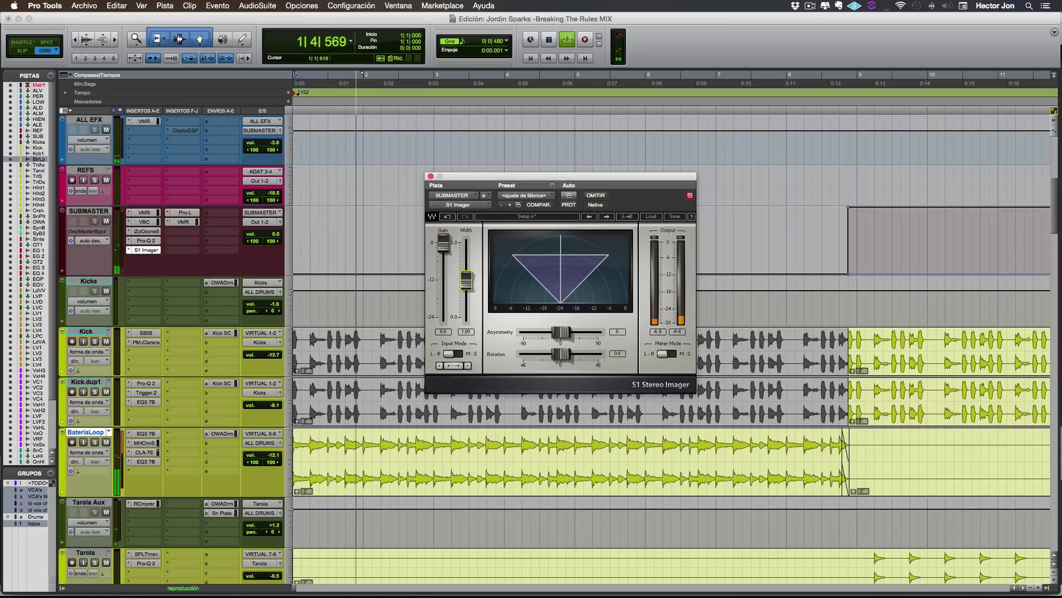
left_click_drag(466, 280, 470, 314)
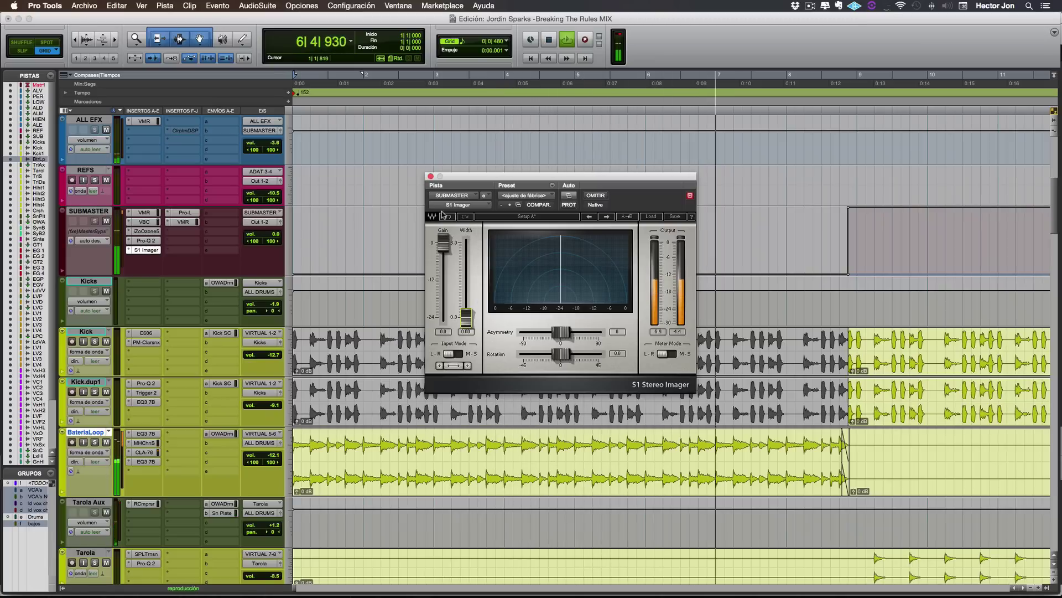
key("space")
left_click(431, 176)
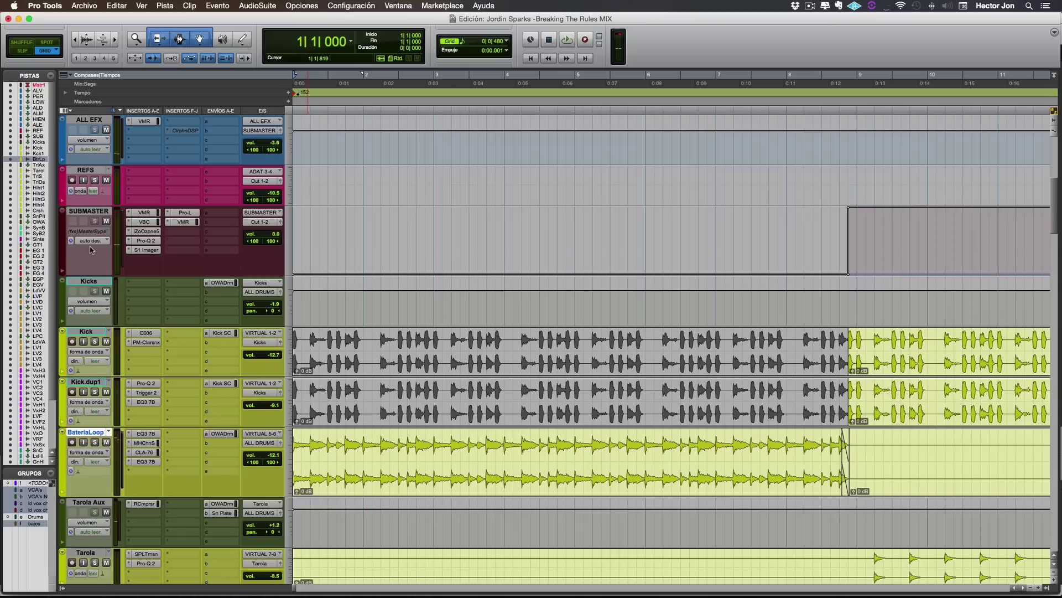
Add a Bell band of about +3.93 dB near 2424 Hz in the SUBMASTER's Pro-Q 2 and audition it.
left_click(148, 241)
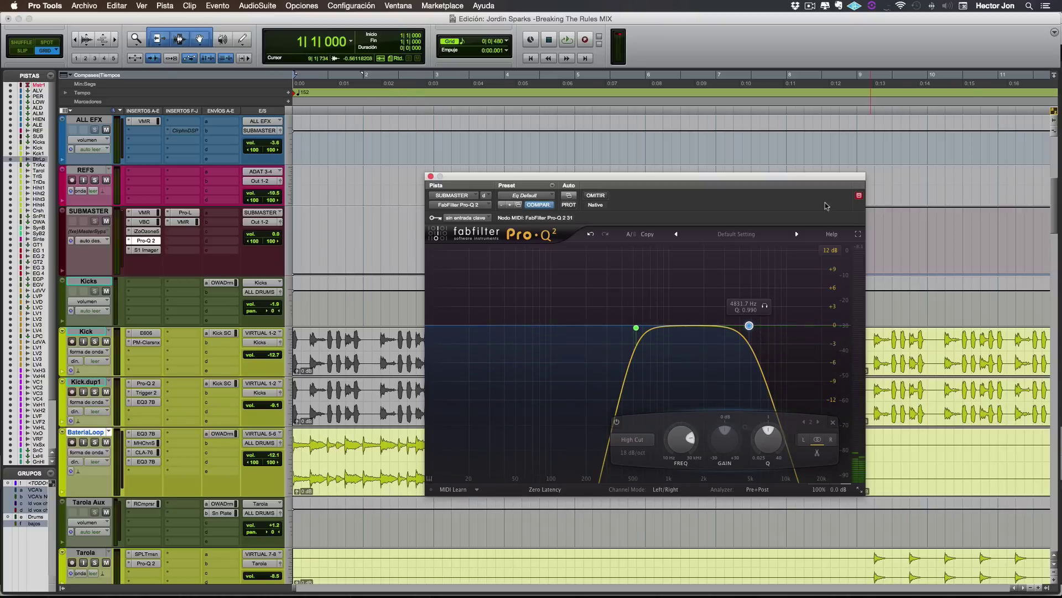
left_click(700, 325)
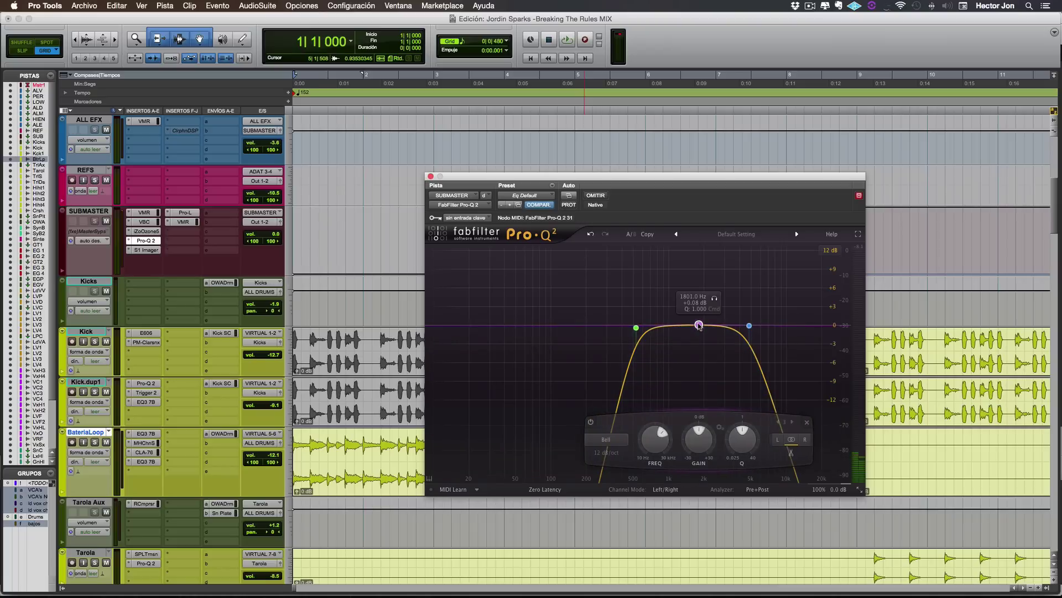
left_click_drag(699, 326, 715, 303)
key("space")
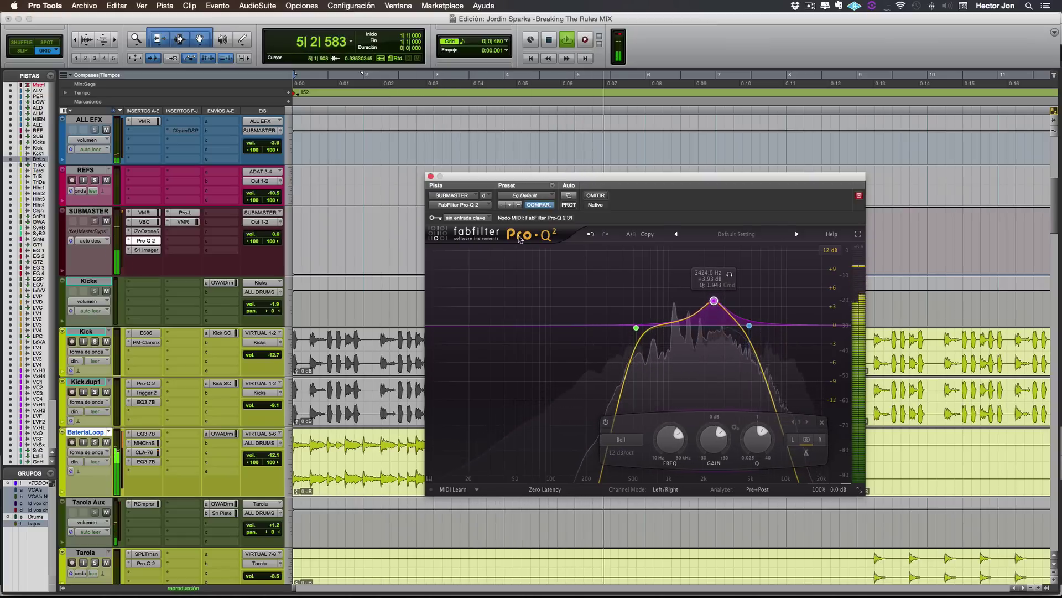
left_click(431, 177)
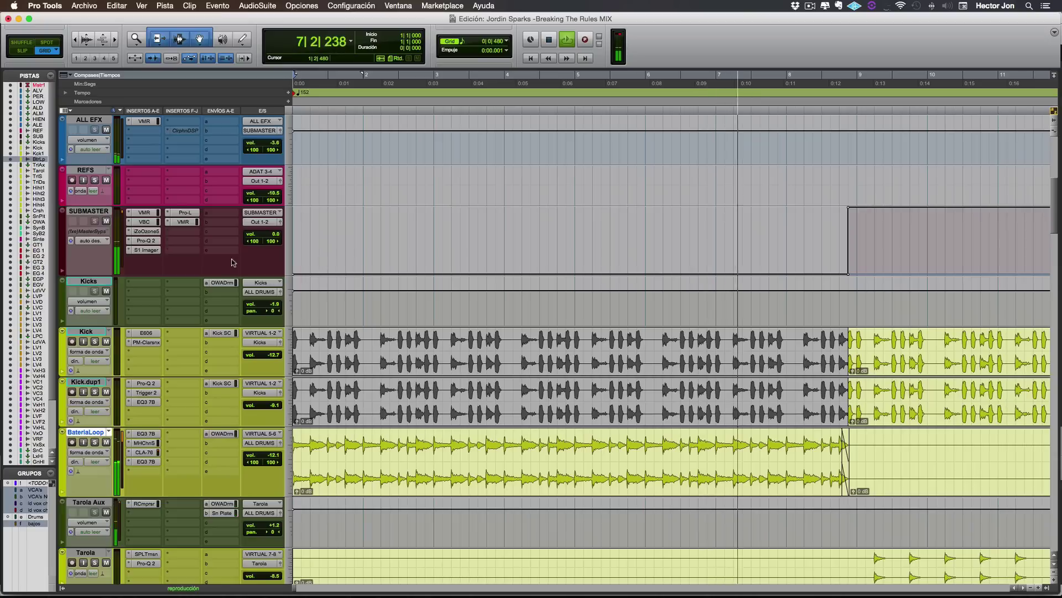
key("space")
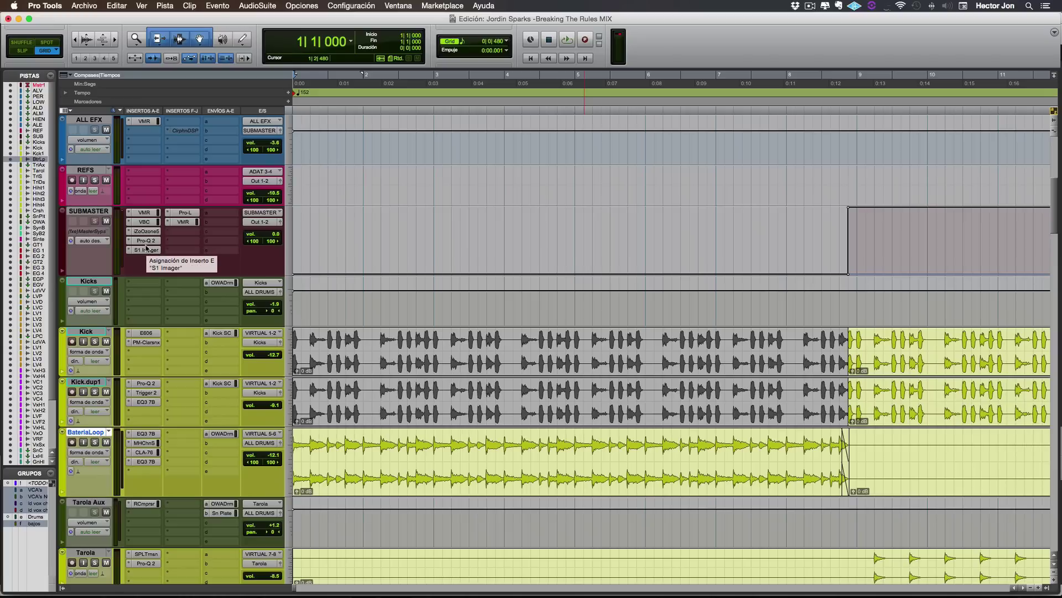
Check the SUBMASTER's automation view options and set its automation mode to read (leer).
left_click(105, 232)
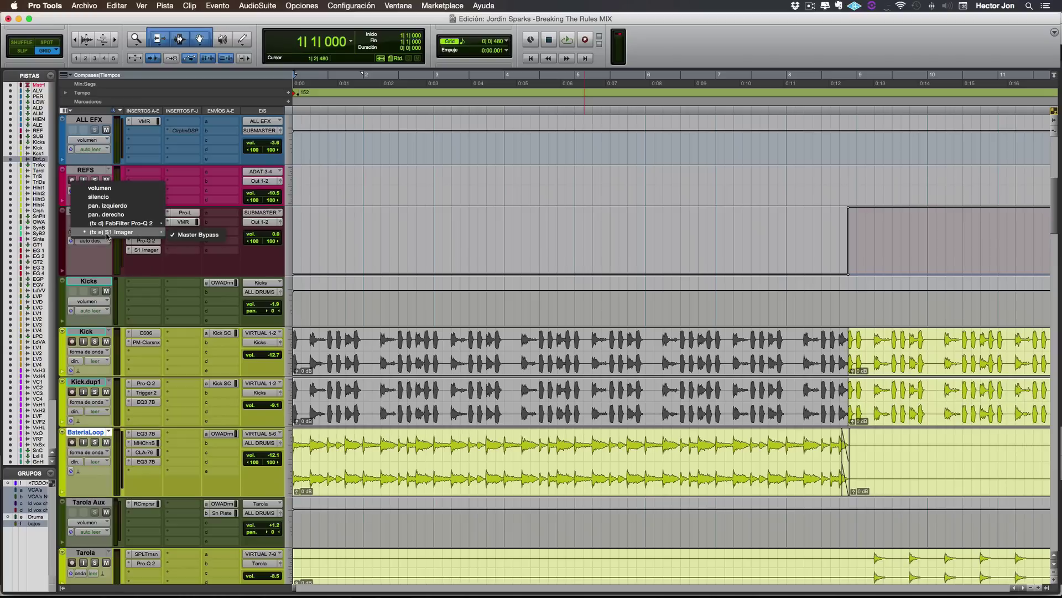
left_click(81, 258)
left_click(92, 241)
left_click(96, 253)
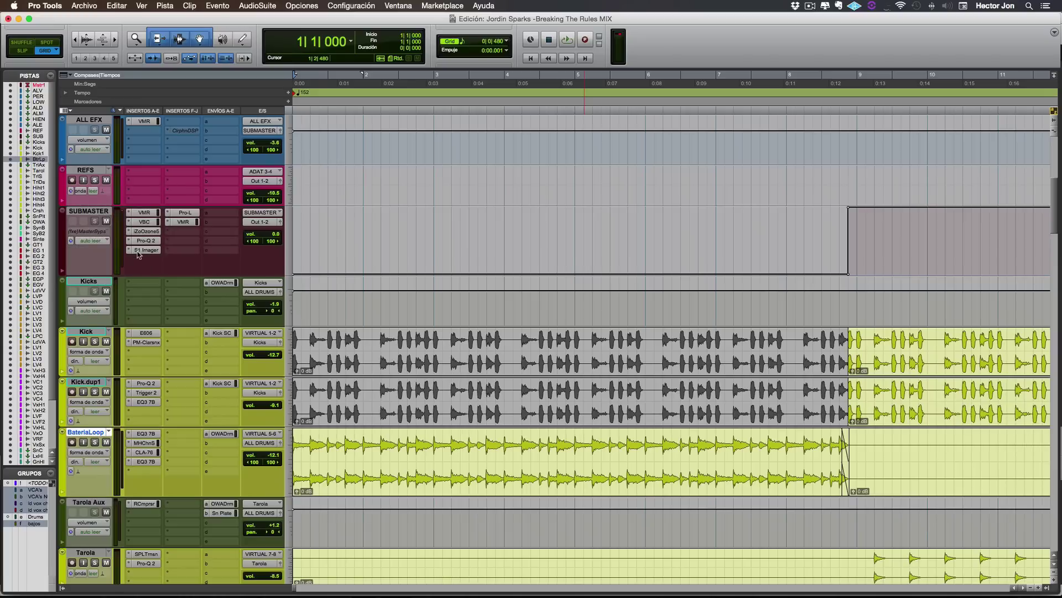
Examine which Pro-Q 2 parameters are enabled for automation on the SUBMASTER, leaving the list unchanged.
left_click(146, 241)
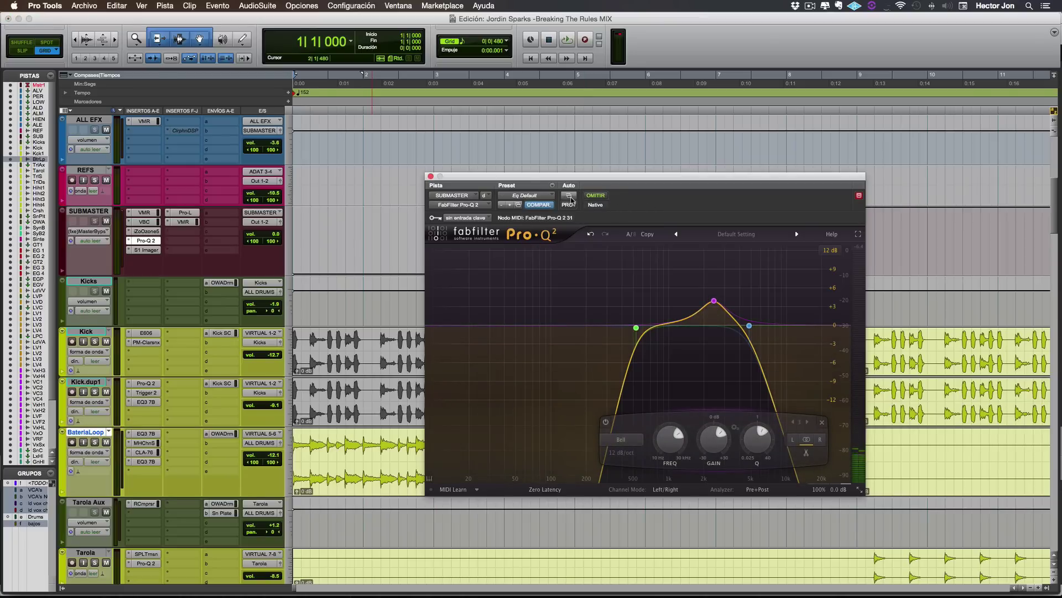
left_click(569, 197)
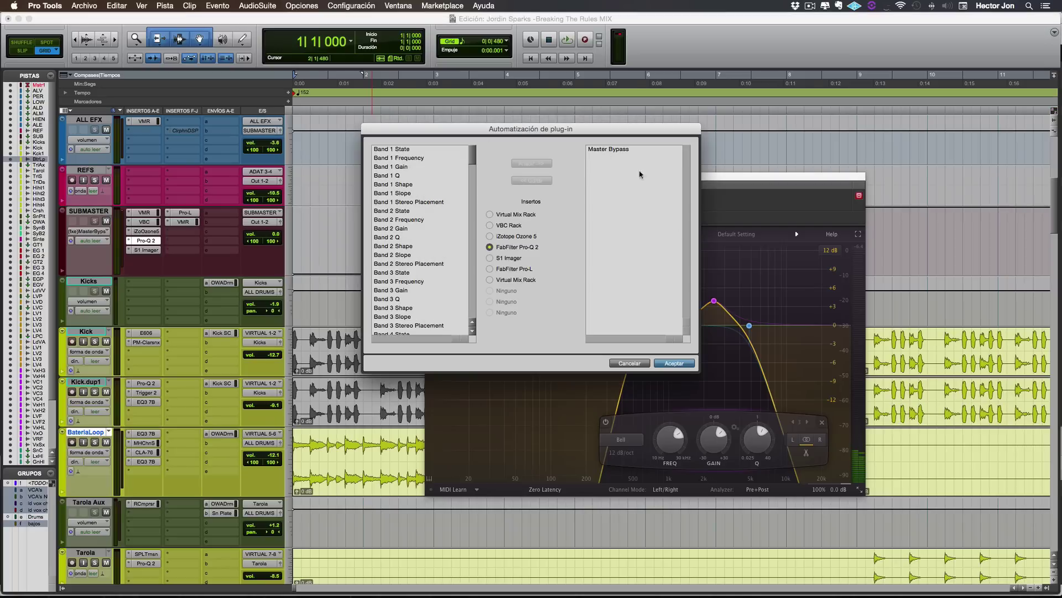
left_click(631, 364)
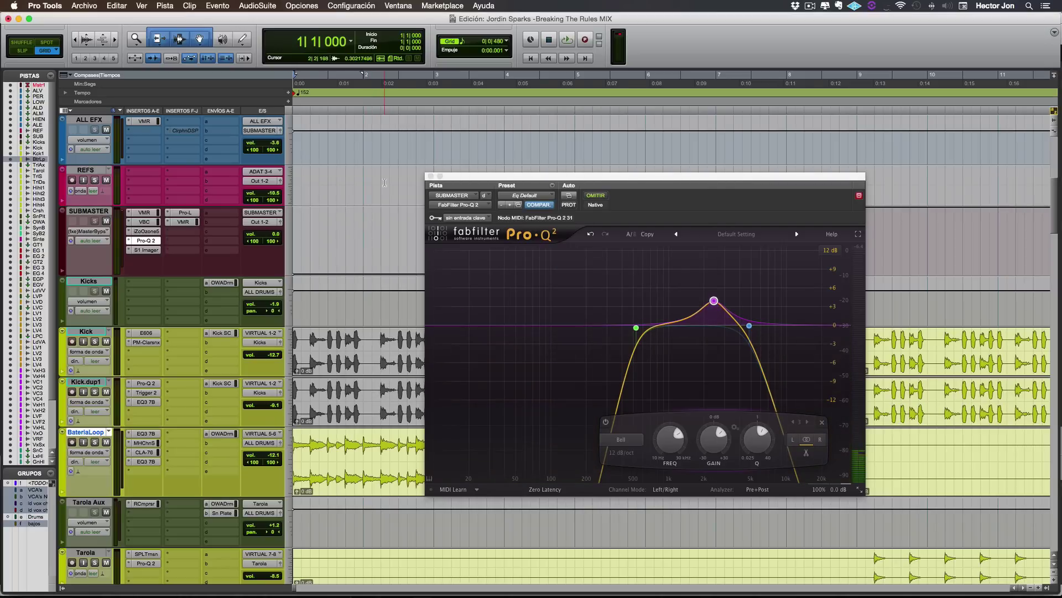
left_click(431, 176)
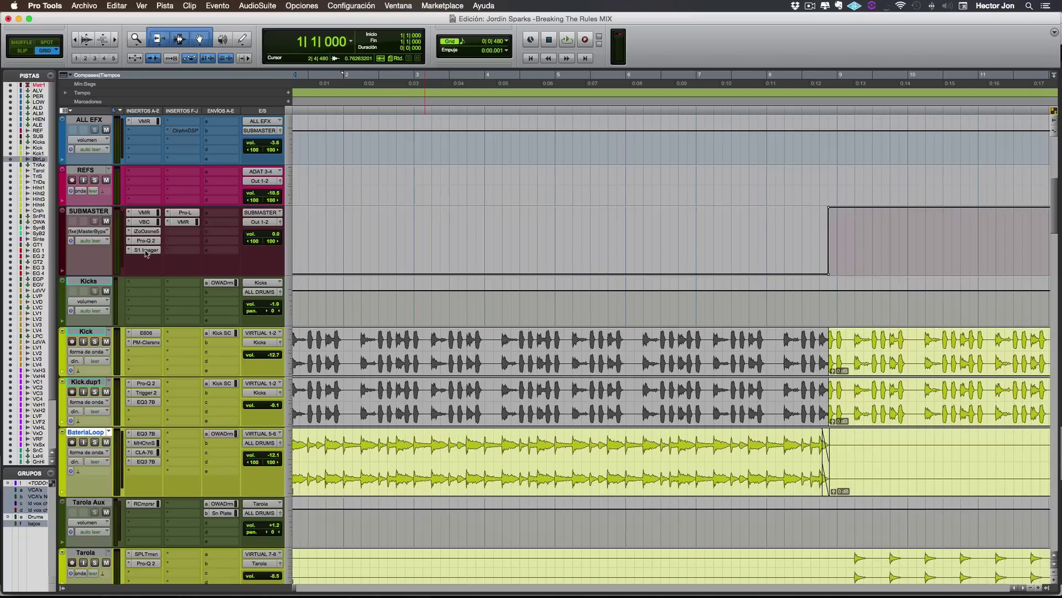
Examine which S1 Imager parameters are enabled for automation on the SUBMASTER, leaving the list unchanged, and close the plug-in.
left_click(146, 250)
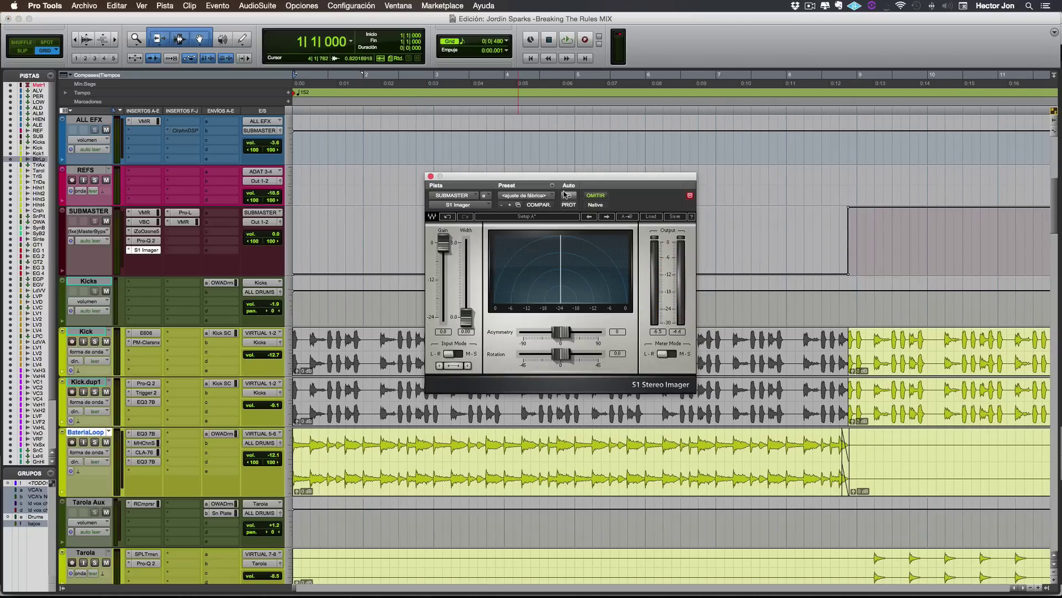
left_click(567, 196)
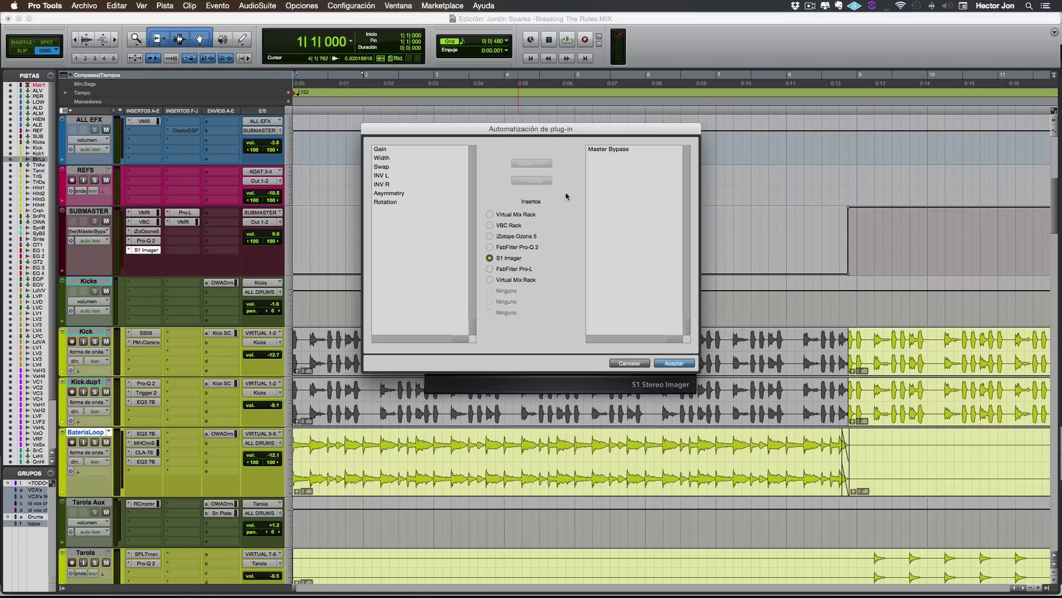
left_click(630, 363)
left_click(431, 177)
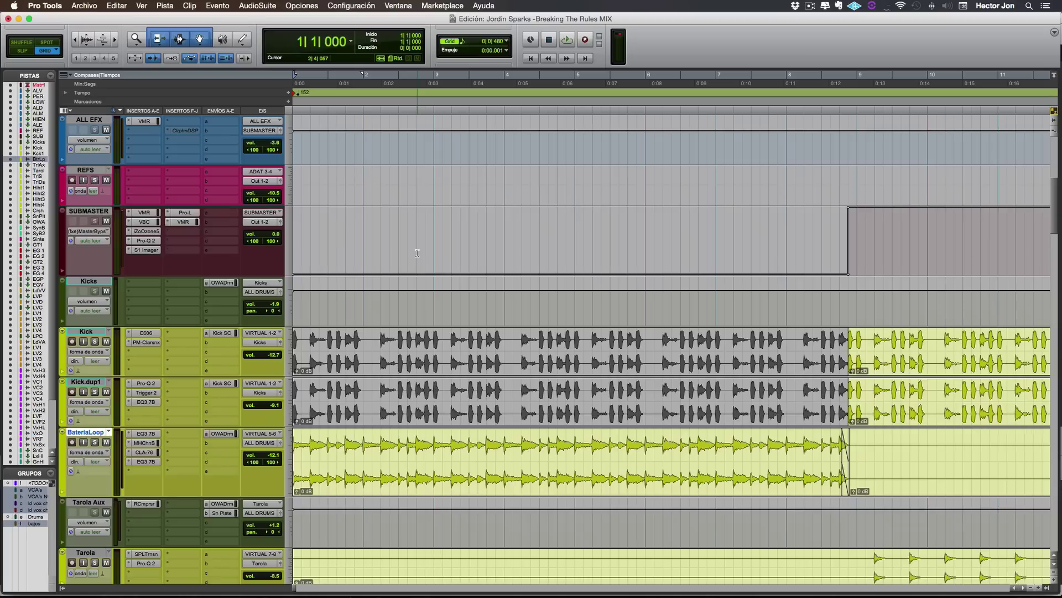
Play the intro past the SUBMASTER's bypass automation change, and review the track's Pro-Q 2 and S1 Imager settings after stopping playback.
key("space")
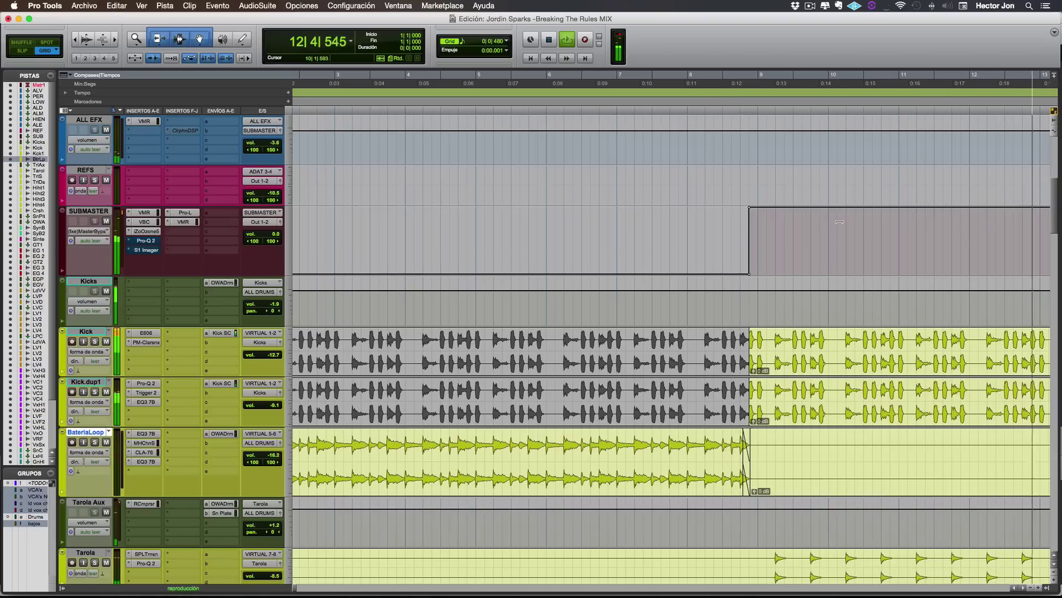
key("space")
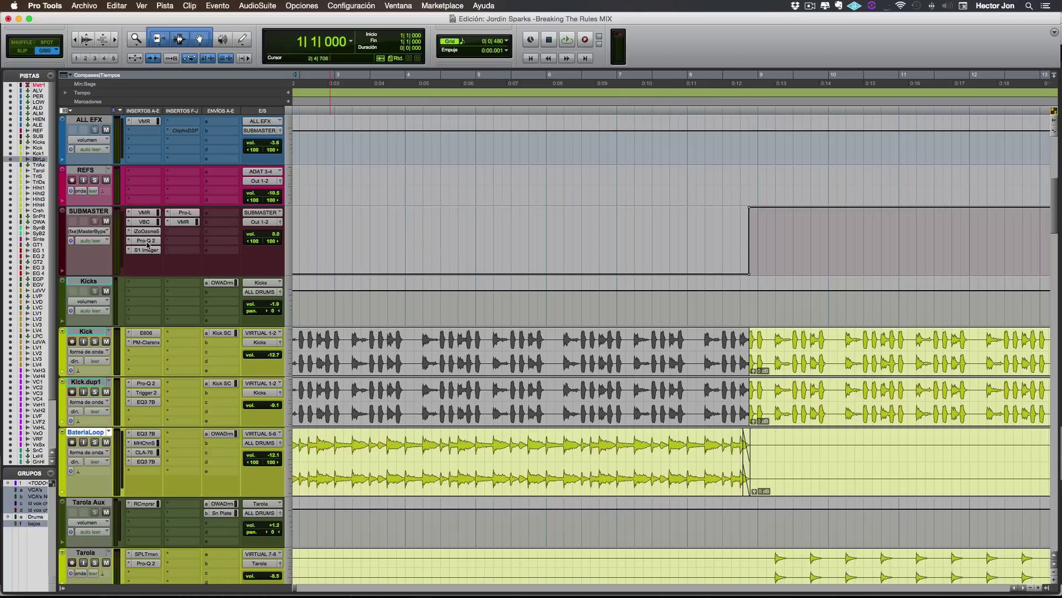
left_click(146, 240)
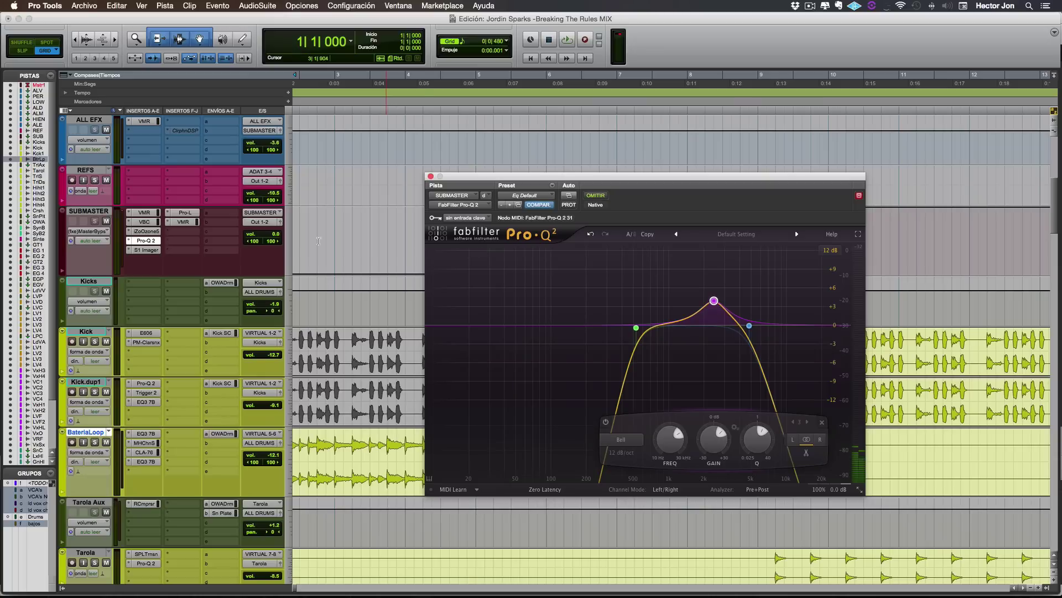
left_click(146, 250)
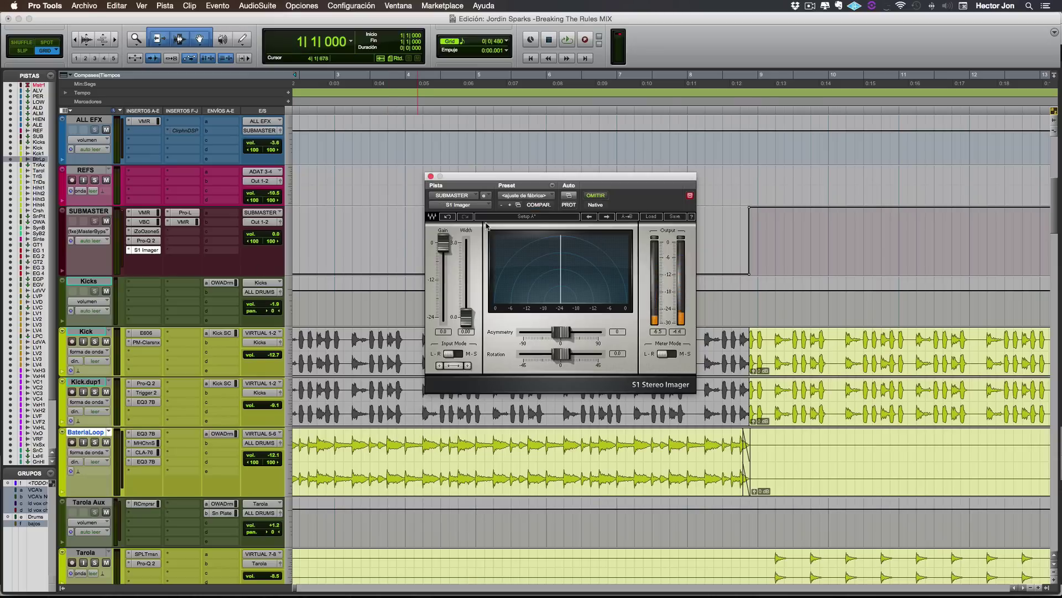
left_click(431, 177)
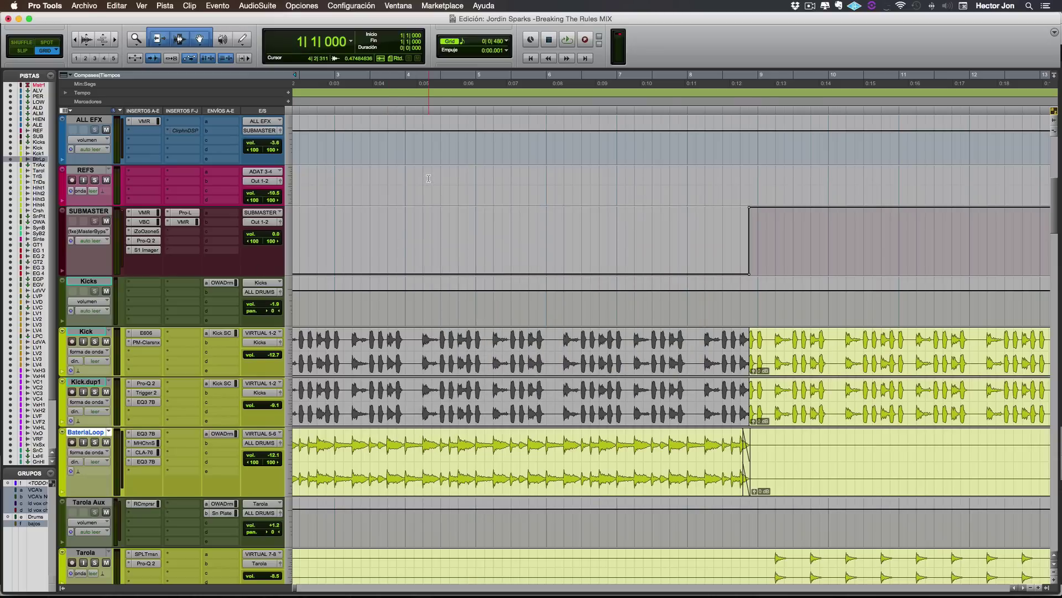